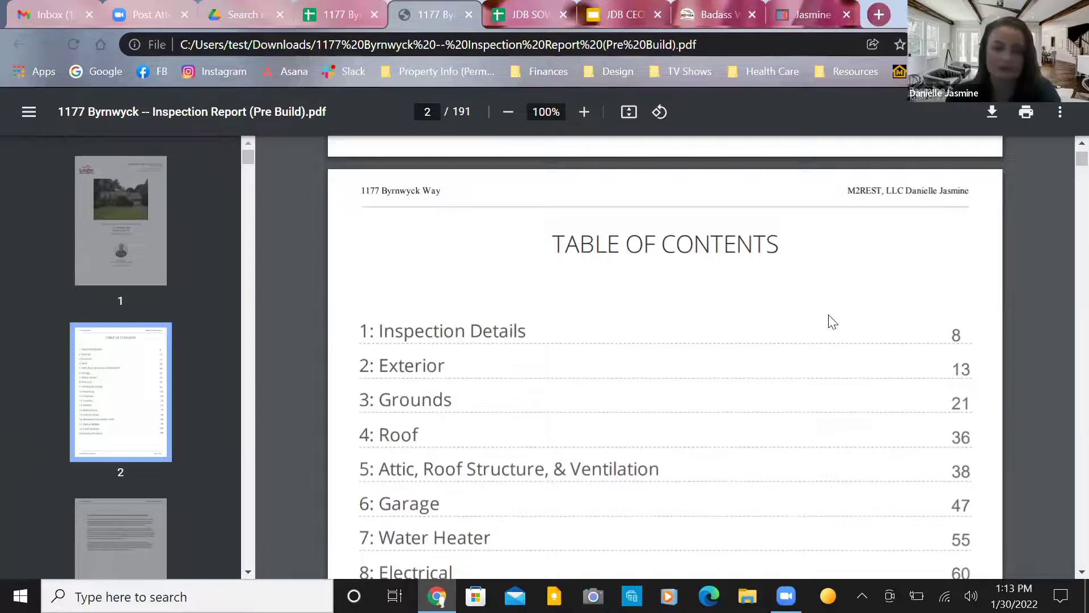
Page through the inspection report, past the brick-veneer cracking item, to the page 17 damaged-facia finding.
scroll(828, 318, "down", 12)
scroll(815, 318, "down", 20)
scroll(803, 329, "down", 8)
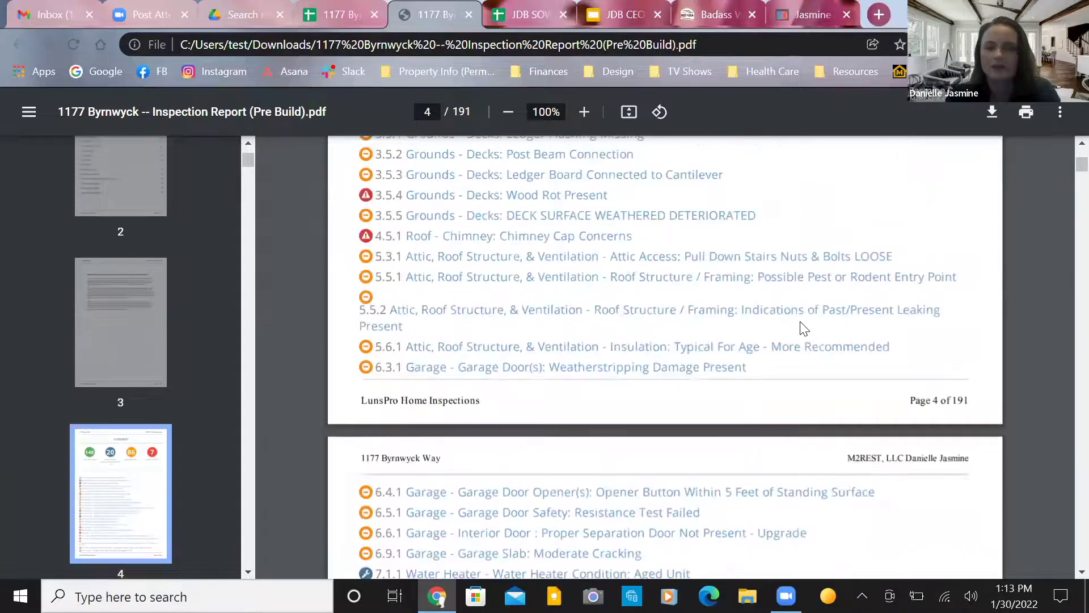
scroll(802, 328, "up", 8)
scroll(802, 328, "down", 15)
scroll(794, 352, "down", 20)
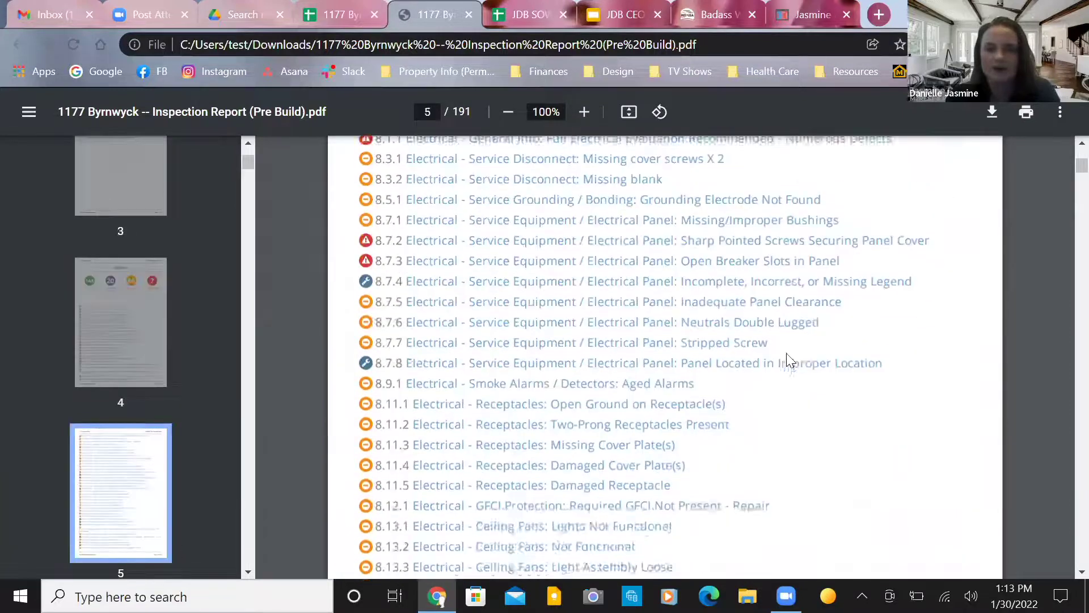
scroll(787, 365, "down", 7)
scroll(787, 365, "up", 7)
scroll(786, 364, "down", 20)
scroll(786, 366, "down", 20)
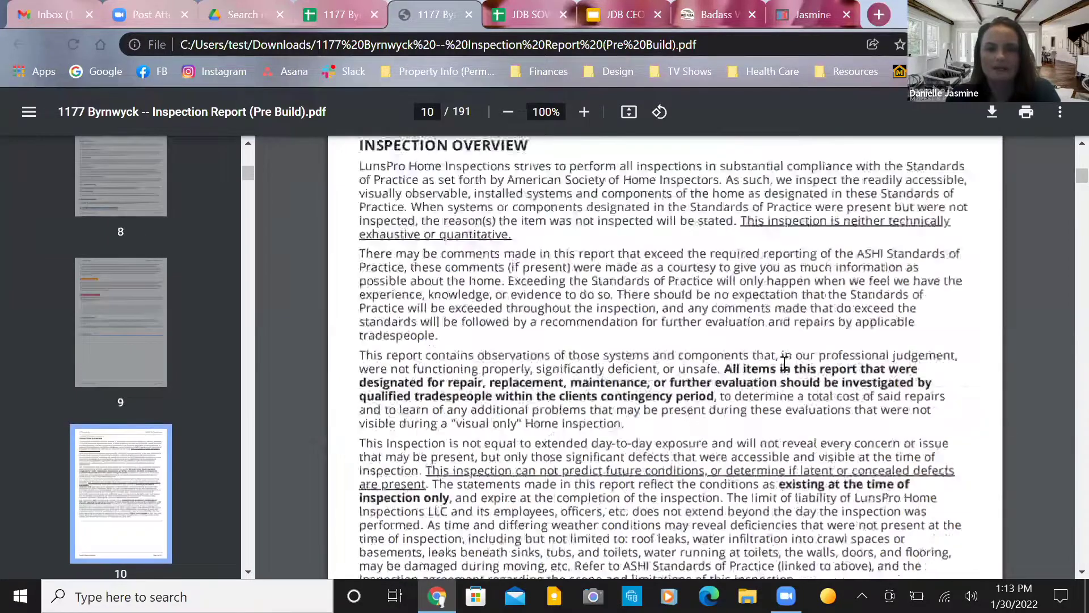
scroll(791, 377, "down", 20)
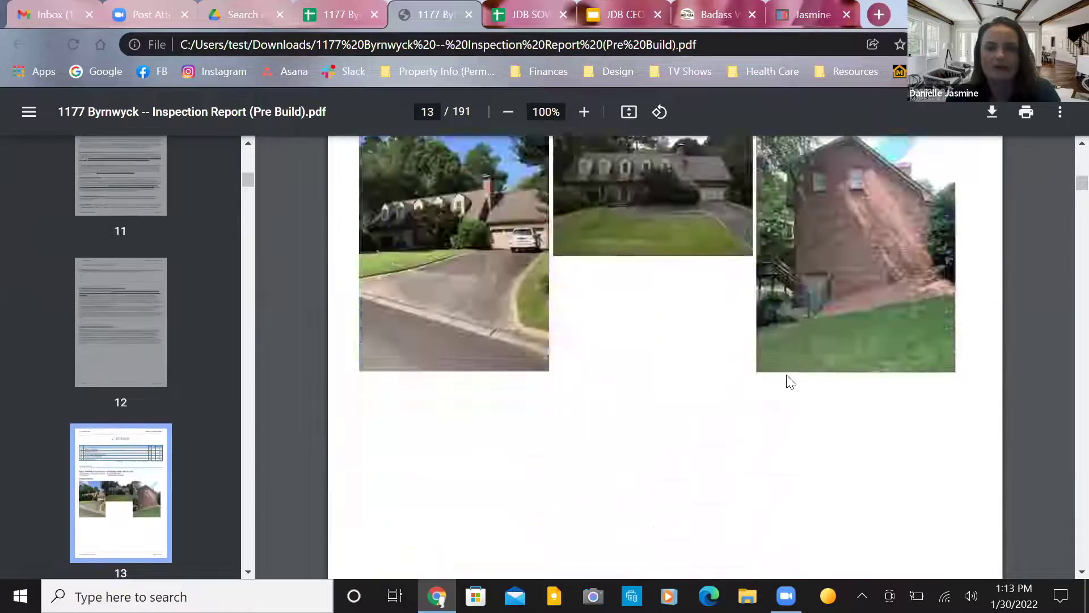
scroll(787, 381, "down", 20)
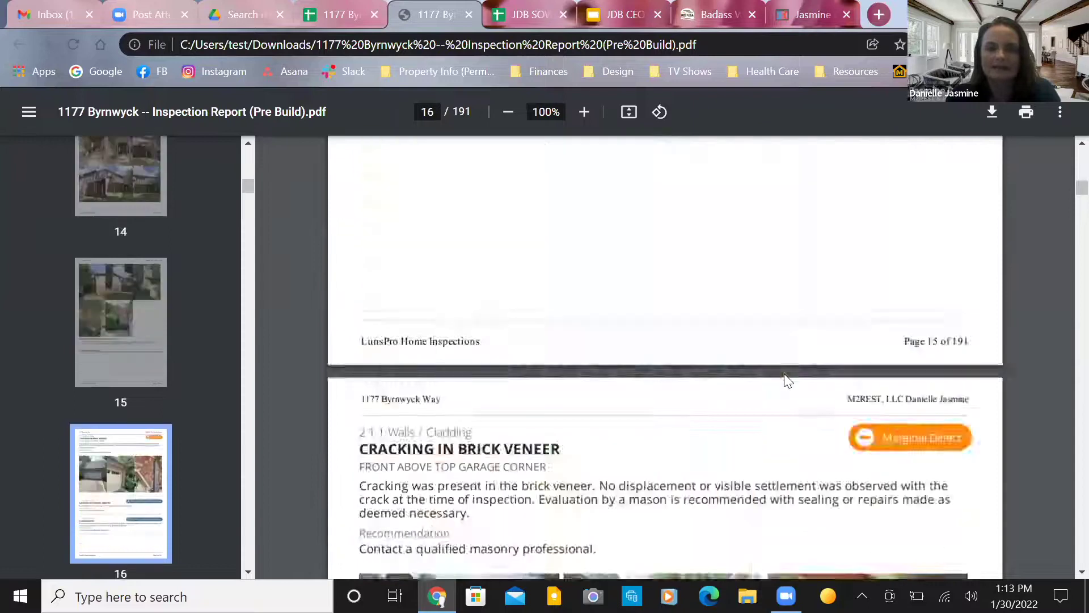
scroll(782, 373, "up", 4)
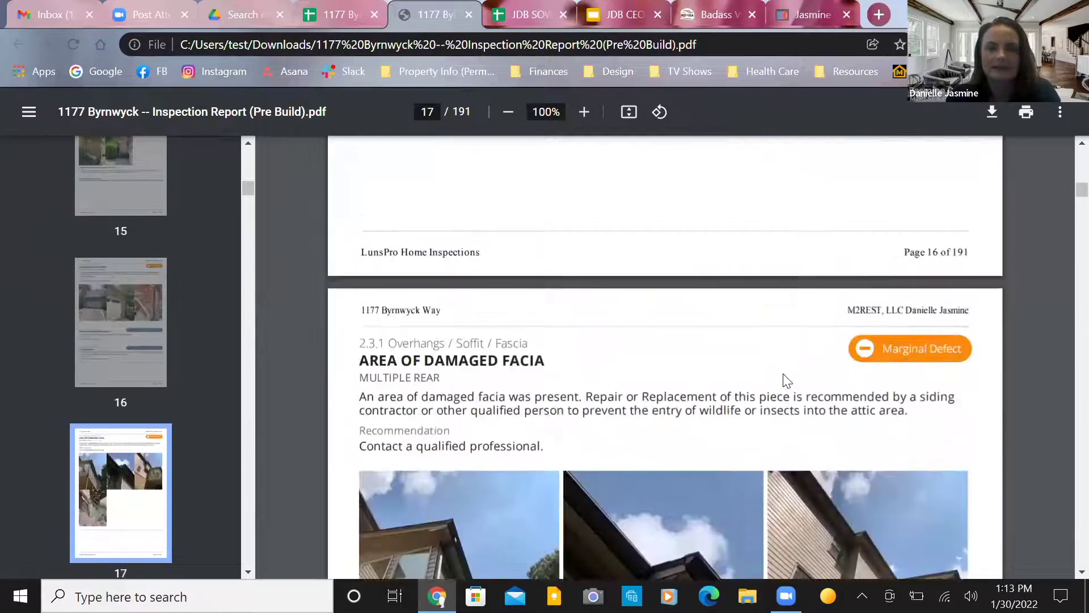
scroll(573, 359, "down", 3)
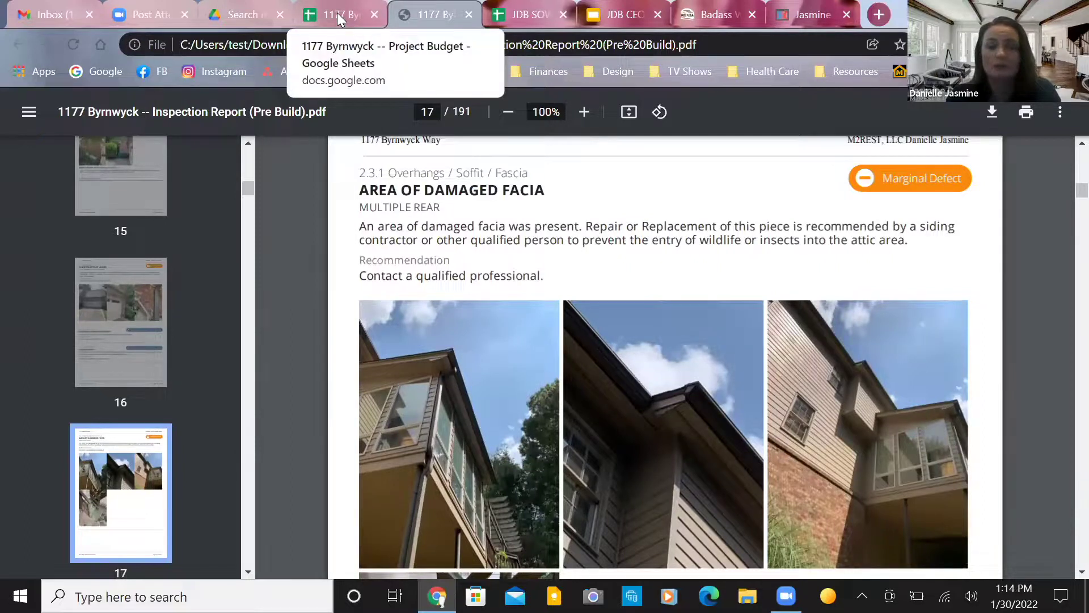
Bring up the JDB SOW TEMPLATE (REHAB) spreadsheet at the top of its SOW Example sheet.
left_click(523, 15)
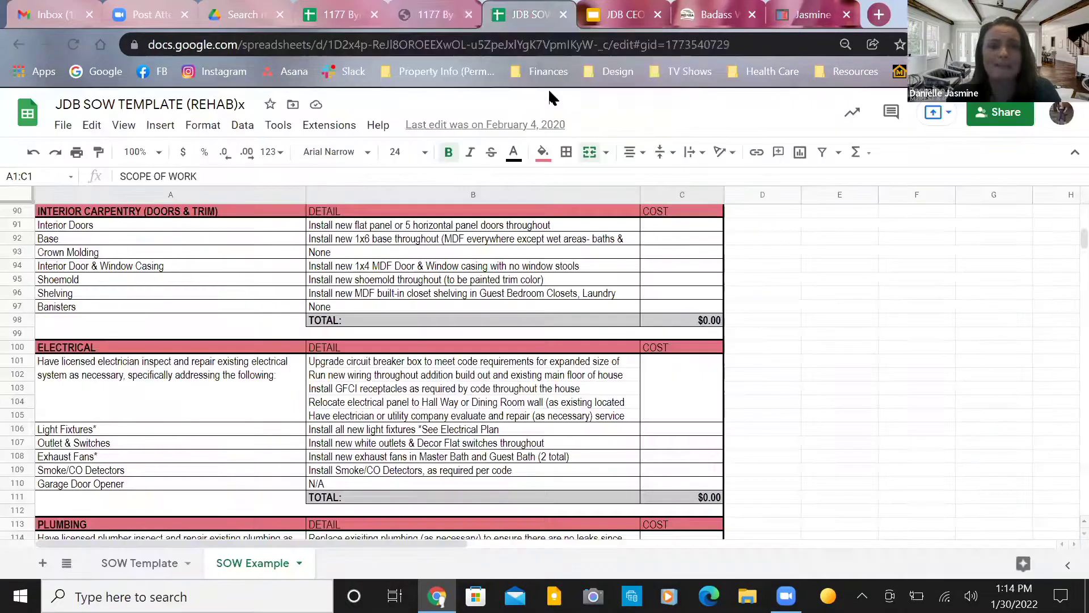
scroll(258, 342, "up", 5)
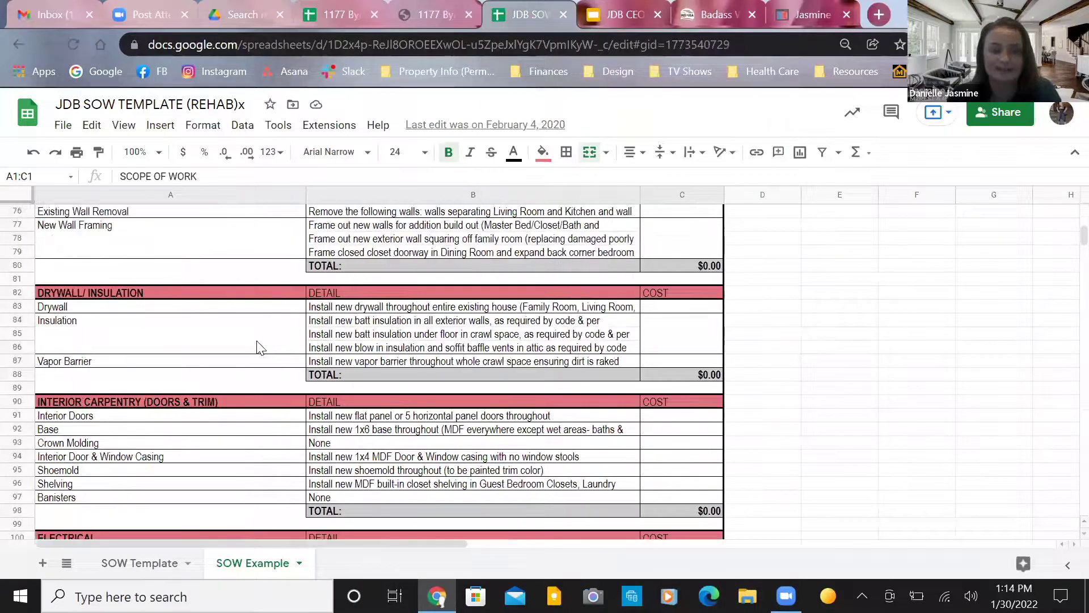
scroll(258, 346, "up", 7)
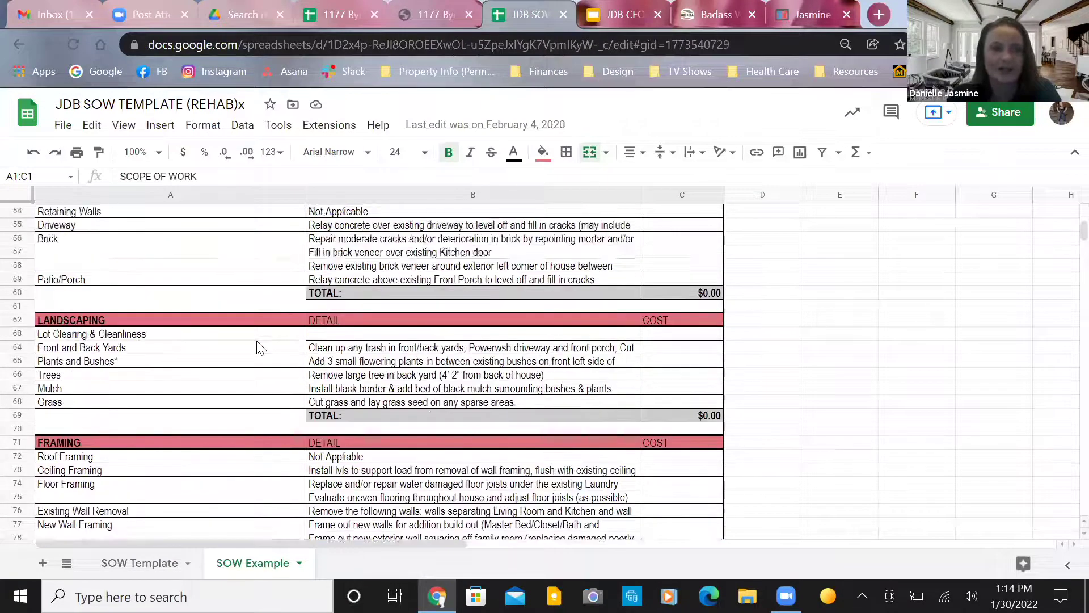
scroll(258, 347, "up", 5)
scroll(258, 346, "up", 4)
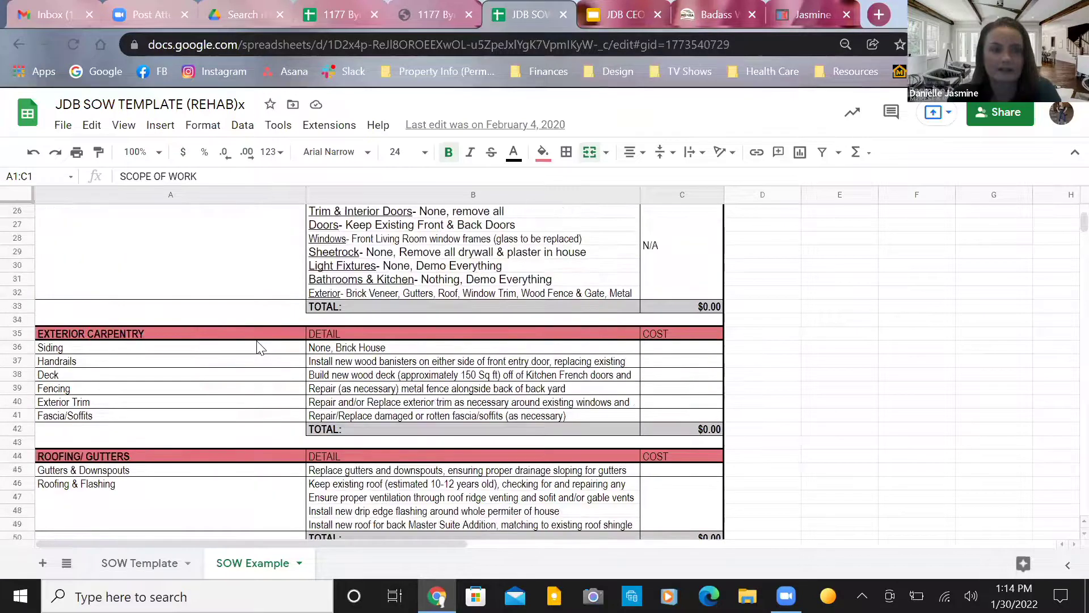
Review the Brick, Landscaping and Framing scope-of-work sections and their cost totals.
scroll(255, 345, "down", 2)
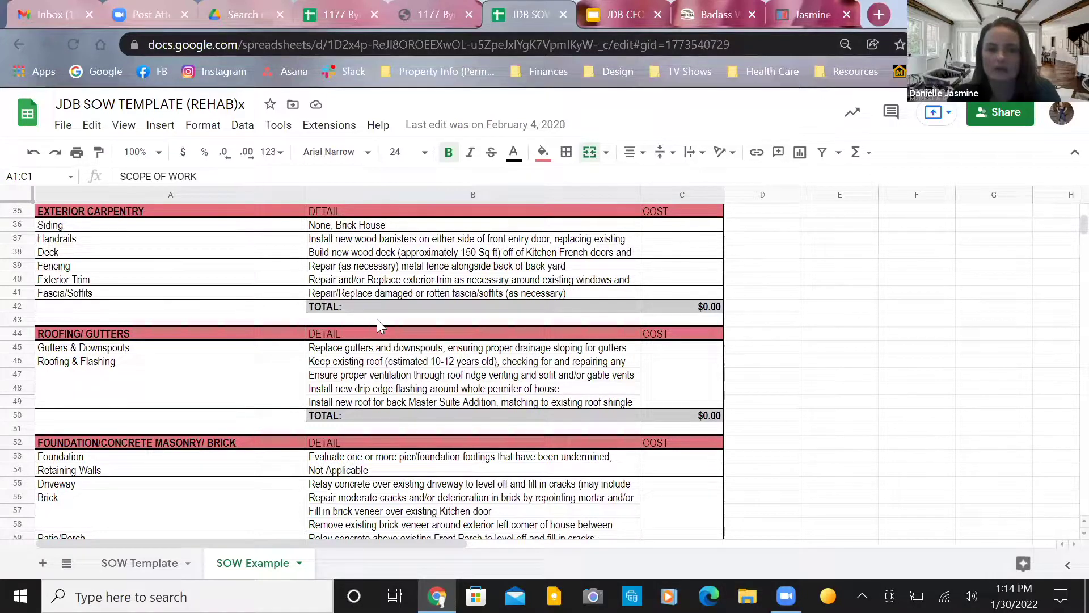
scroll(377, 319, "down", 1)
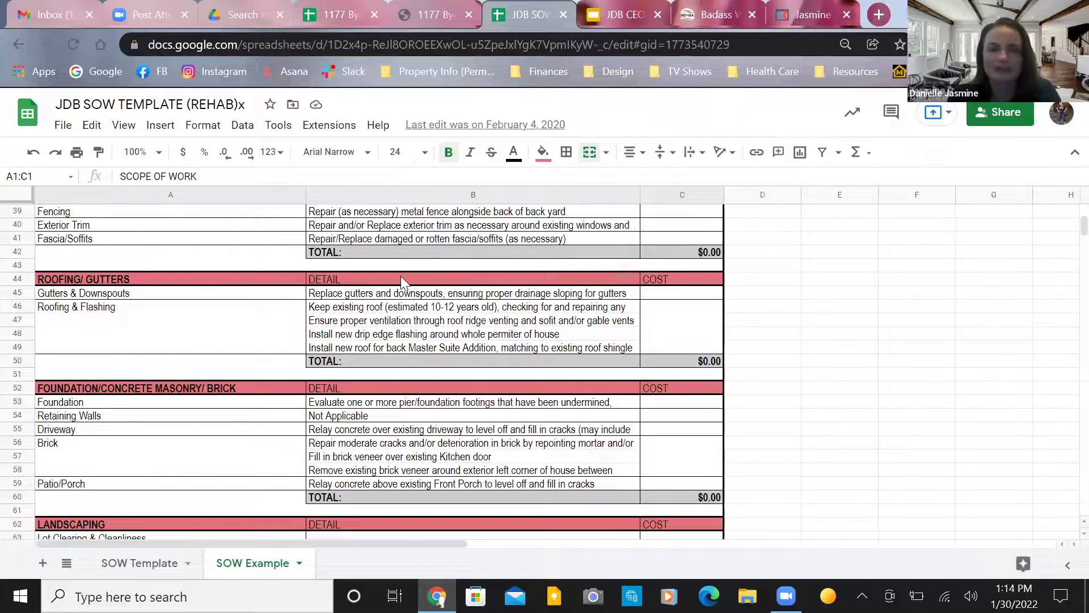
scroll(445, 312, "down", 3)
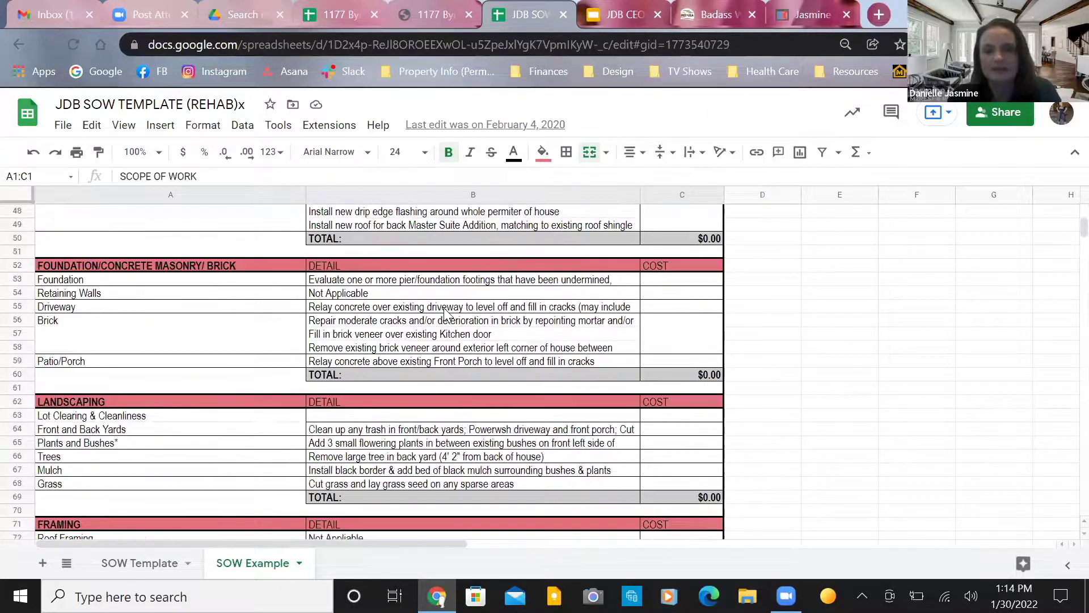
scroll(446, 313, "down", 6)
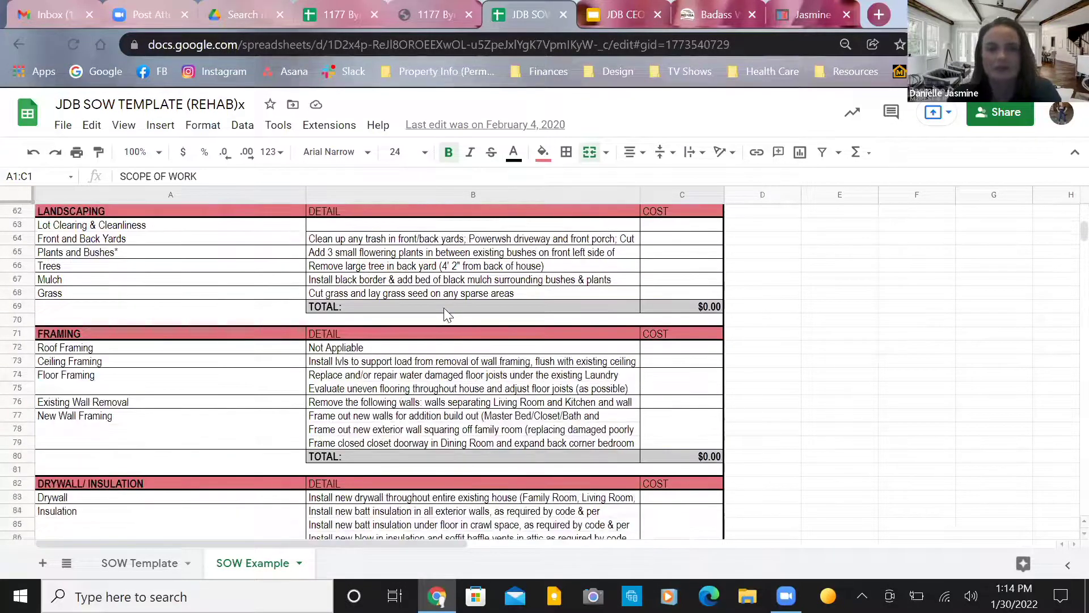
scroll(445, 313, "down", 2)
scroll(445, 313, "down", 3)
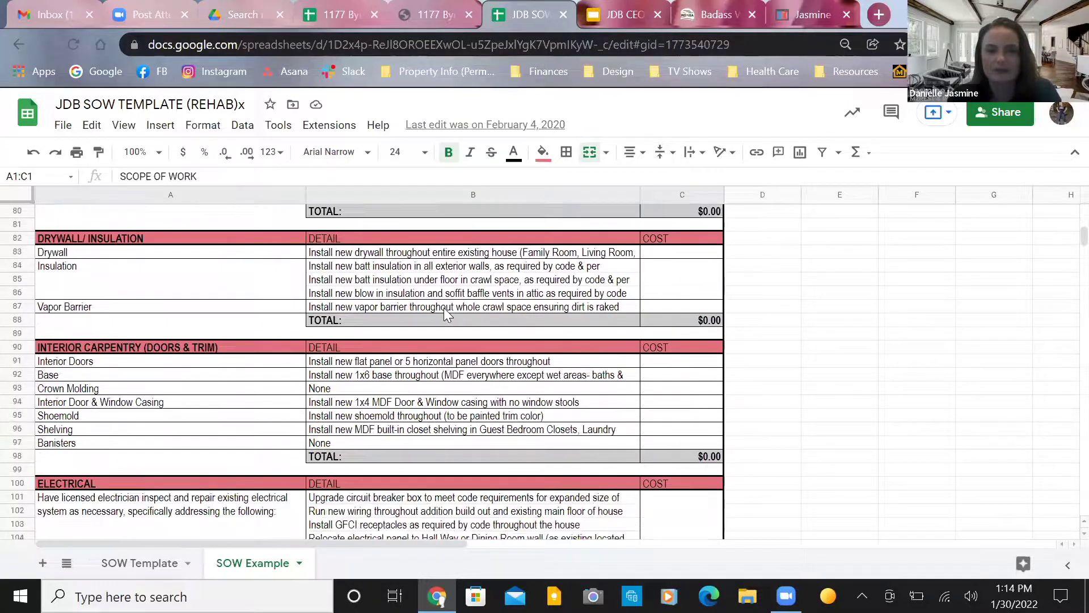
scroll(446, 313, "down", 1)
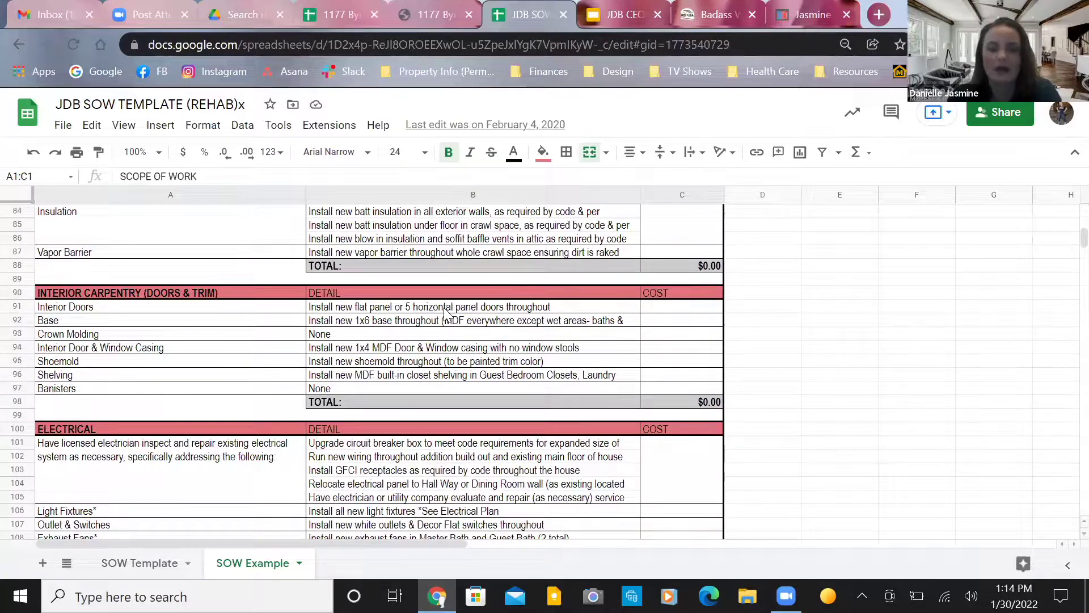
scroll(445, 313, "down", 6)
scroll(448, 295, "down", 4)
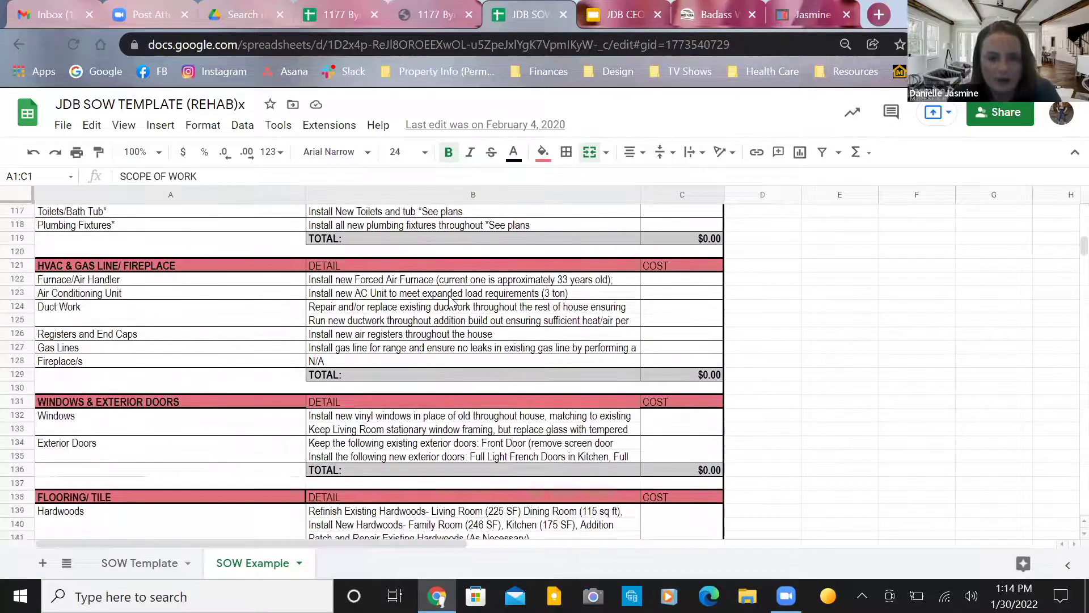
scroll(450, 301, "up", 14)
scroll(450, 300, "up", 4)
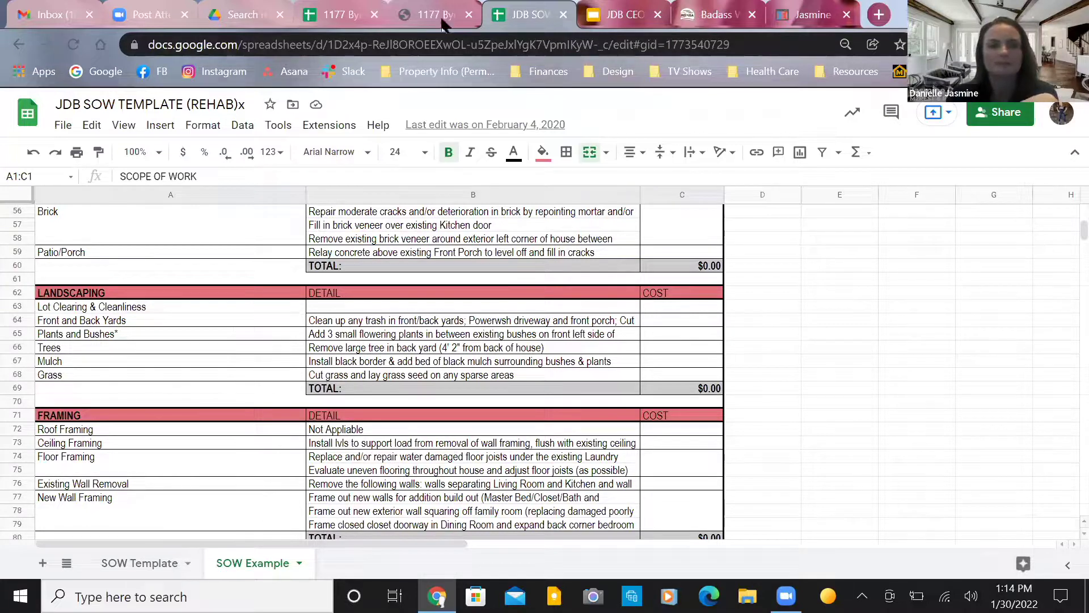
Show slide 6, Tools of the Trade, then bring up the 1177 Byrnwyck Project Budget spreadsheet.
left_click(405, 20)
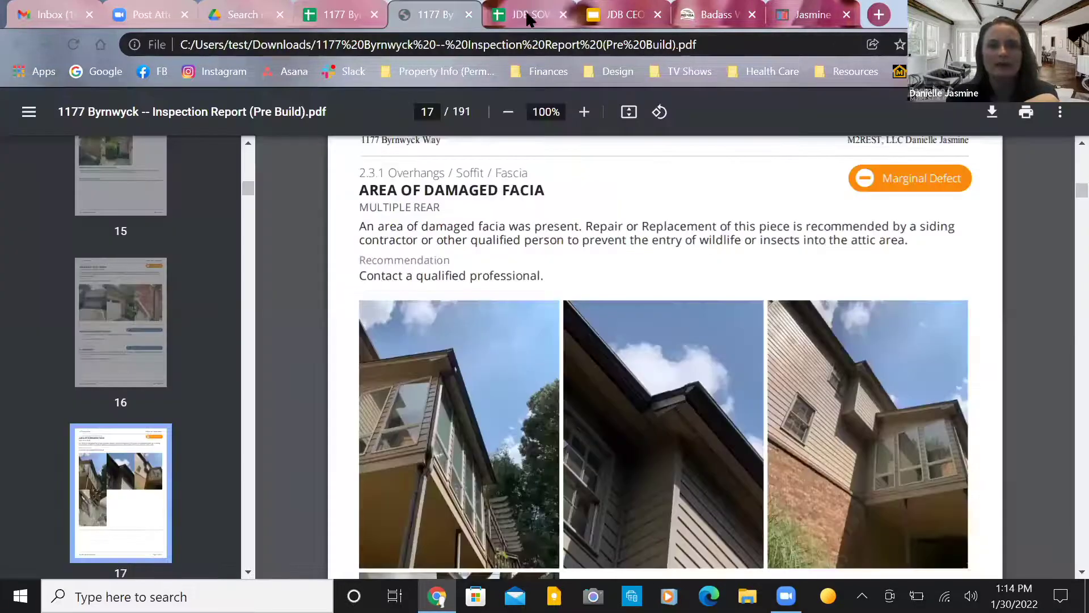
left_click(630, 20)
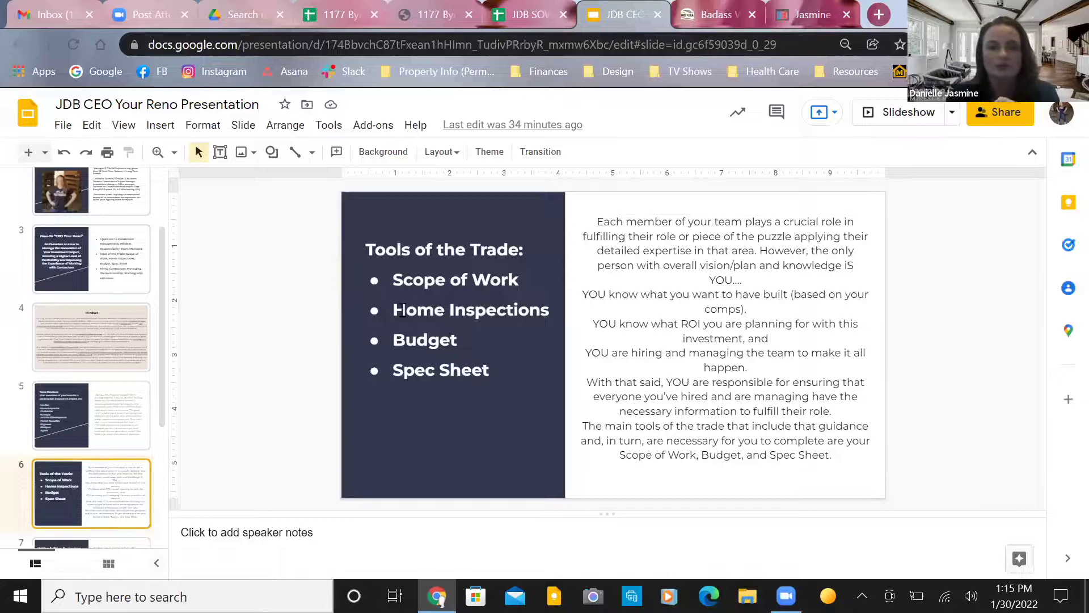
left_click(335, 16)
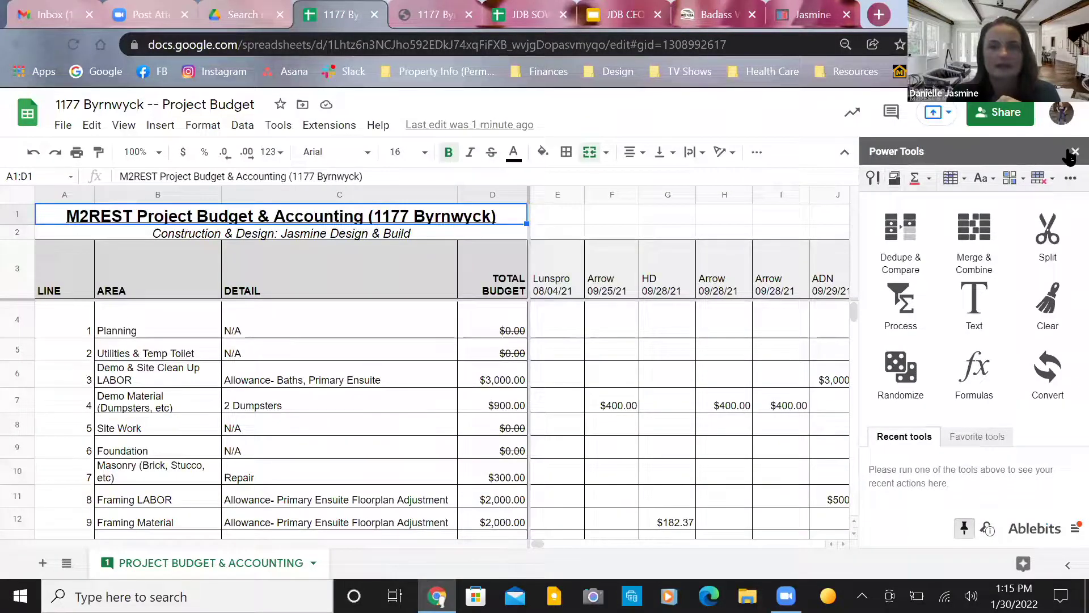
Close the add-on side panel and shift the budget view to reveal more columns.
left_click(1072, 153)
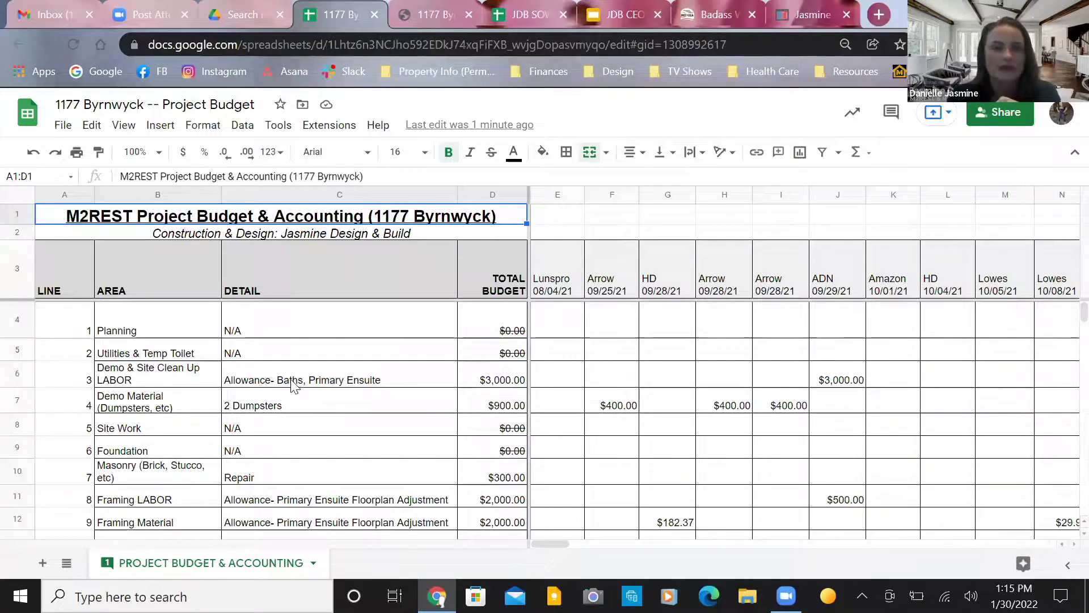
scroll(292, 385, "down", 5)
scroll(292, 386, "up", 5)
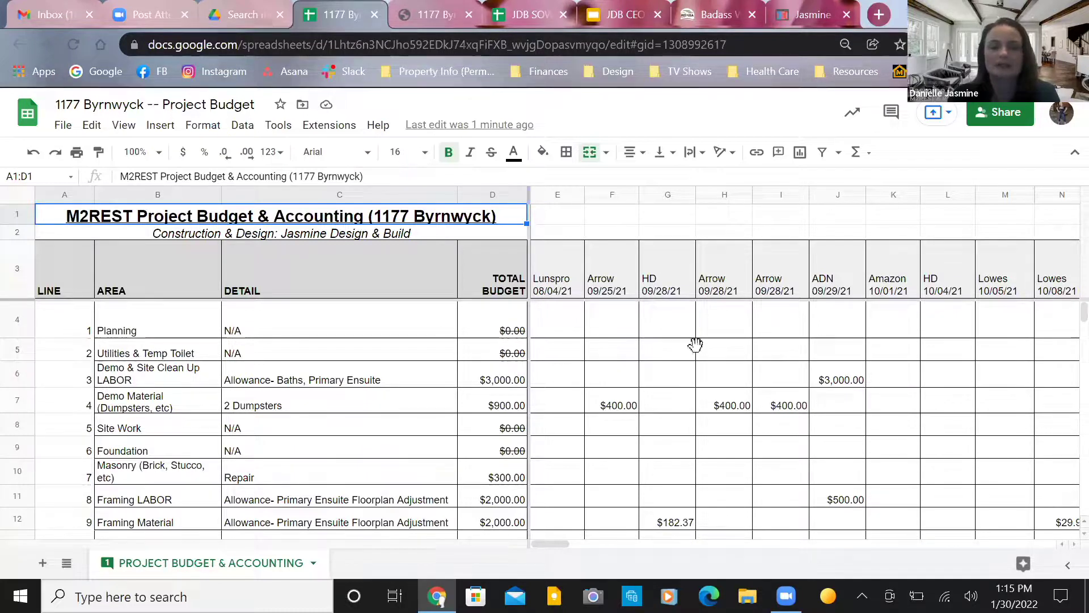
left_click_drag(539, 542, 471, 533)
Review the budget down to the Cost to Build table, then return to the JDB SOW TEMPLATE spreadsheet.
scroll(294, 432, "down", 15)
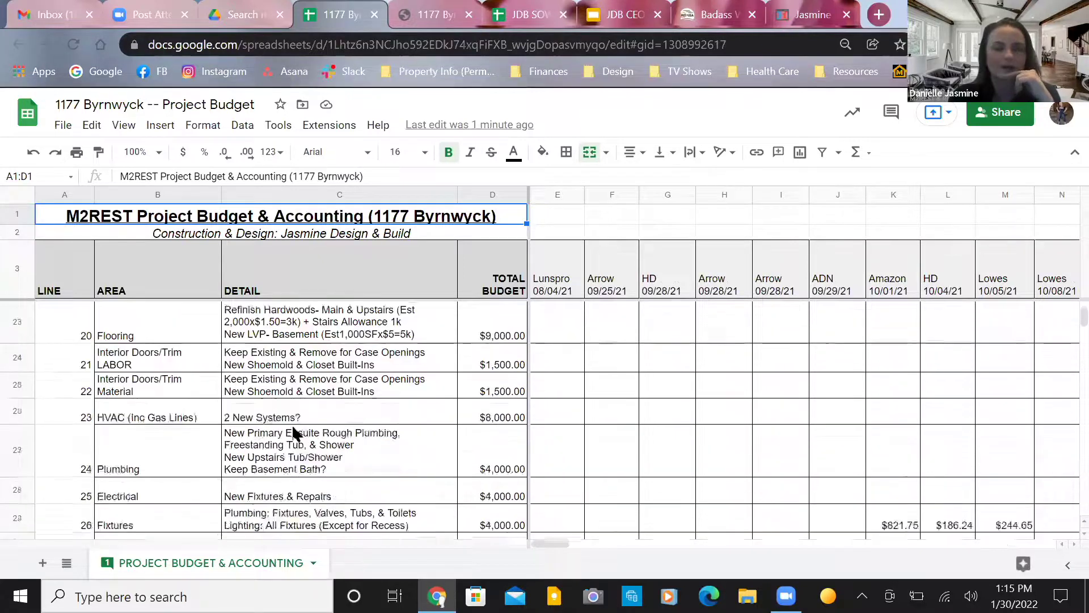
scroll(294, 432, "down", 3)
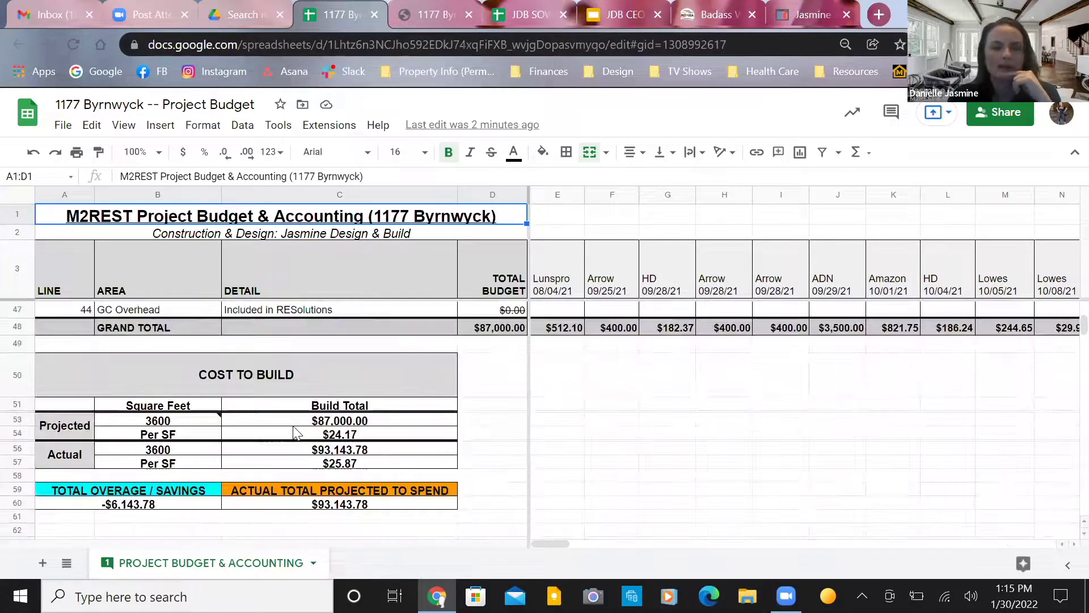
scroll(294, 432, "down", 1)
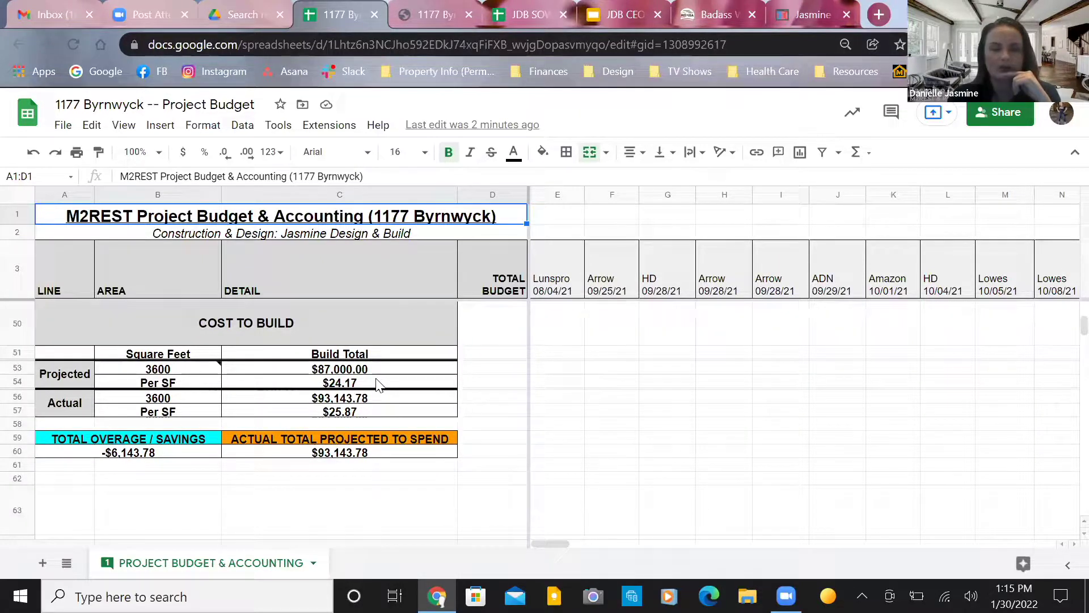
scroll(377, 384, "down", 1)
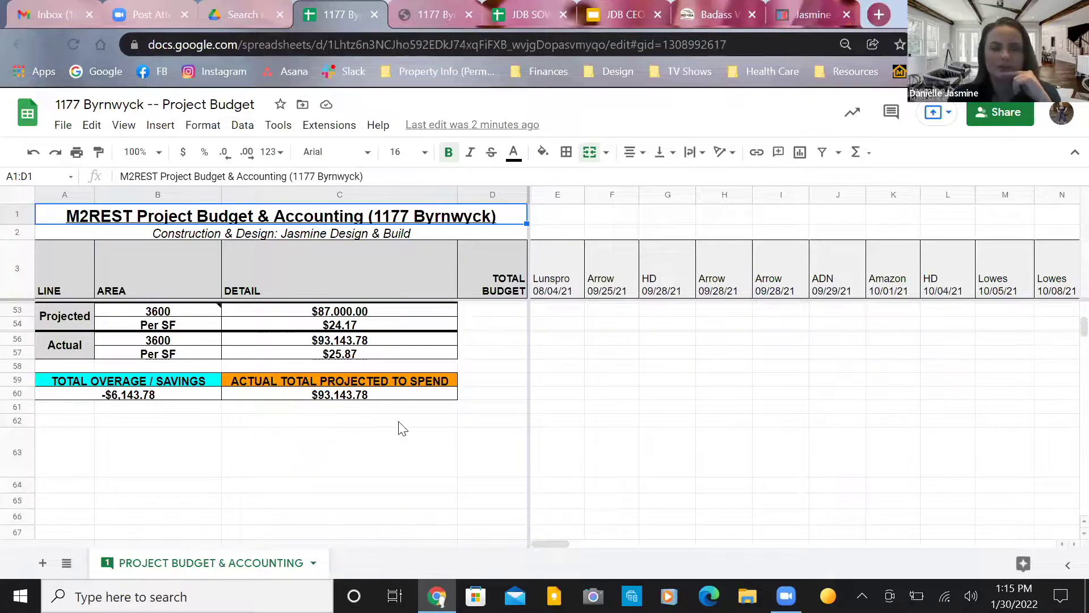
scroll(398, 420, "up", 1)
scroll(300, 443, "down", 1)
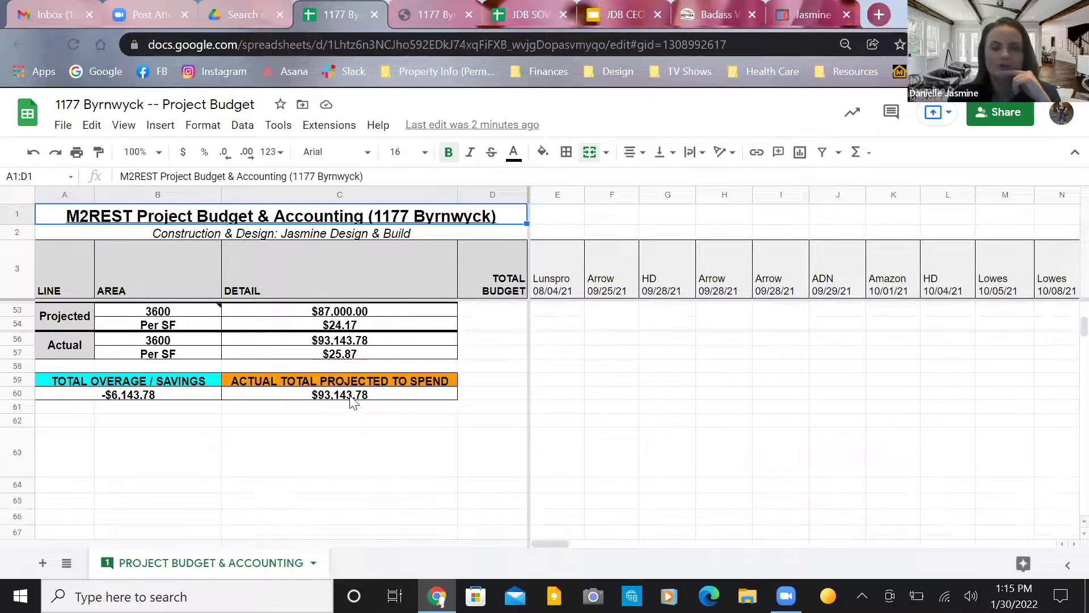
scroll(233, 454, "up", 3)
scroll(233, 455, "up", 5)
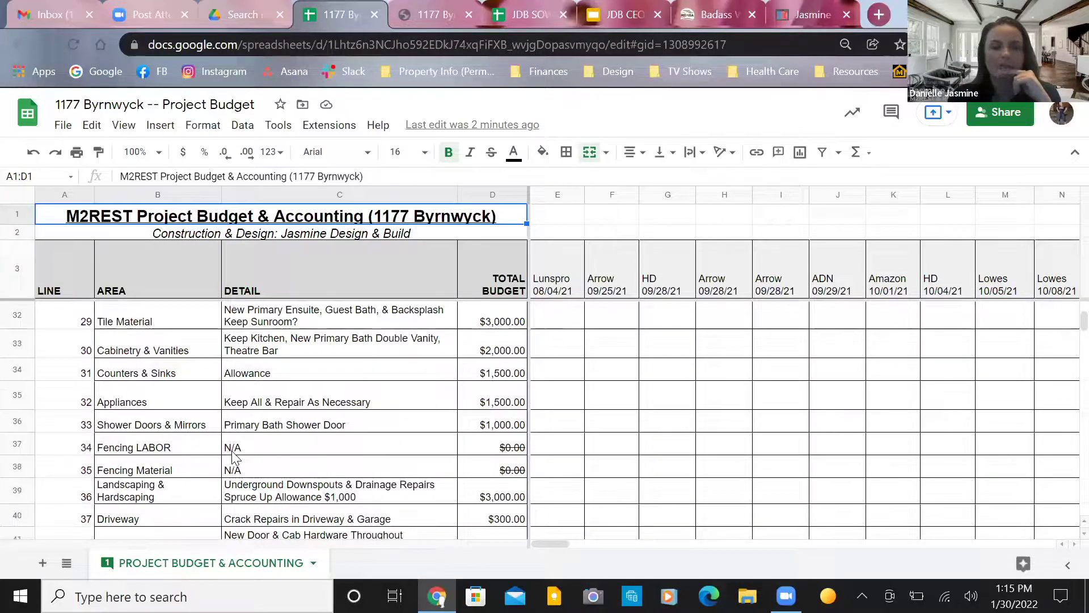
scroll(233, 456, "up", 10)
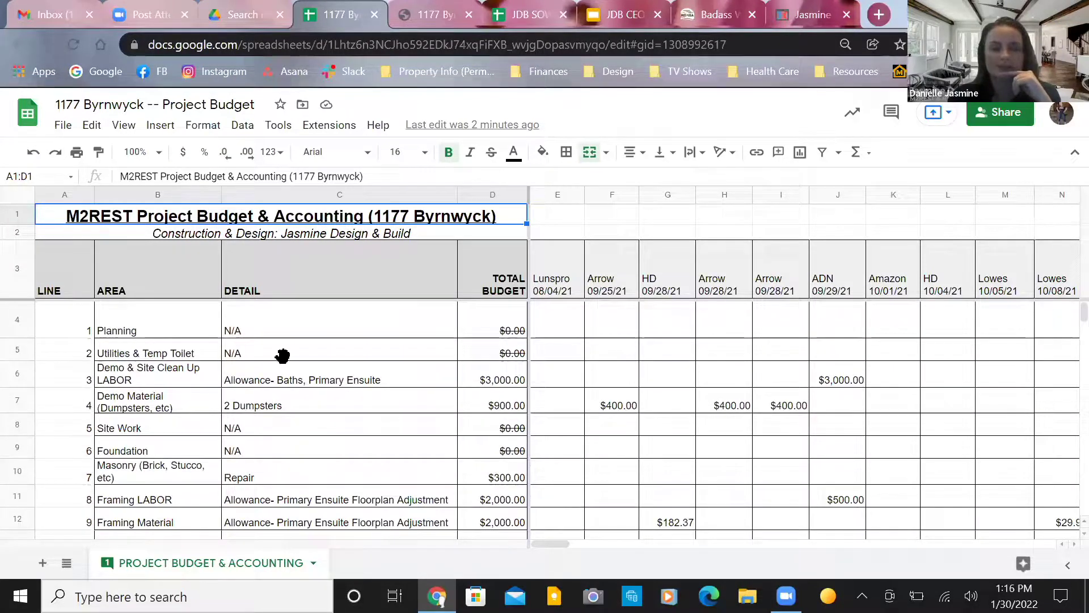
left_click(523, 13)
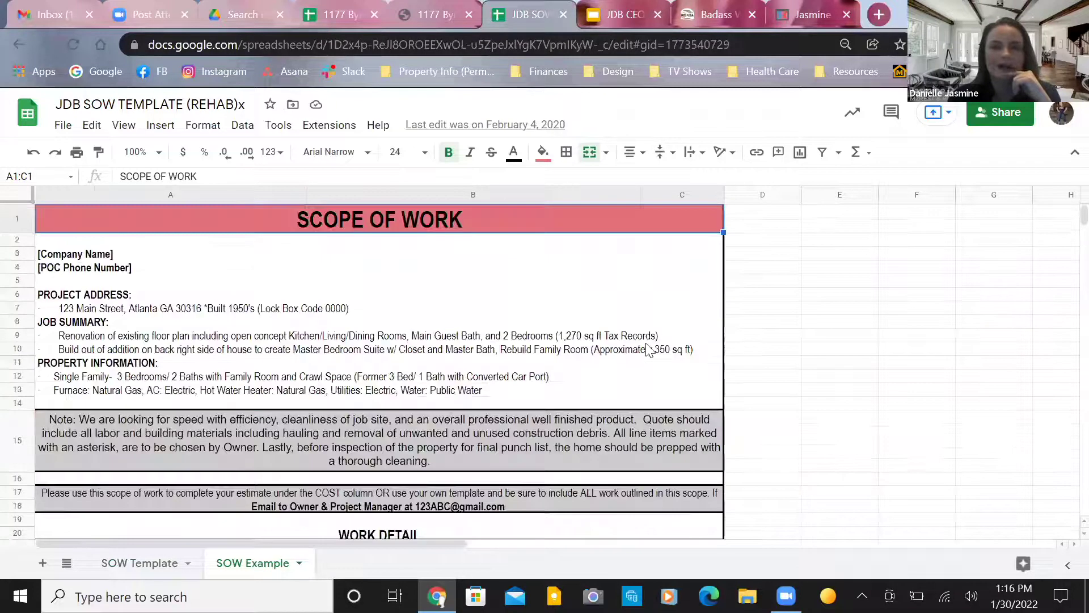
Review the SOW Example Work Detail sections, then return to the 1177 Byrnwyck budget.
scroll(648, 348, "down", 5)
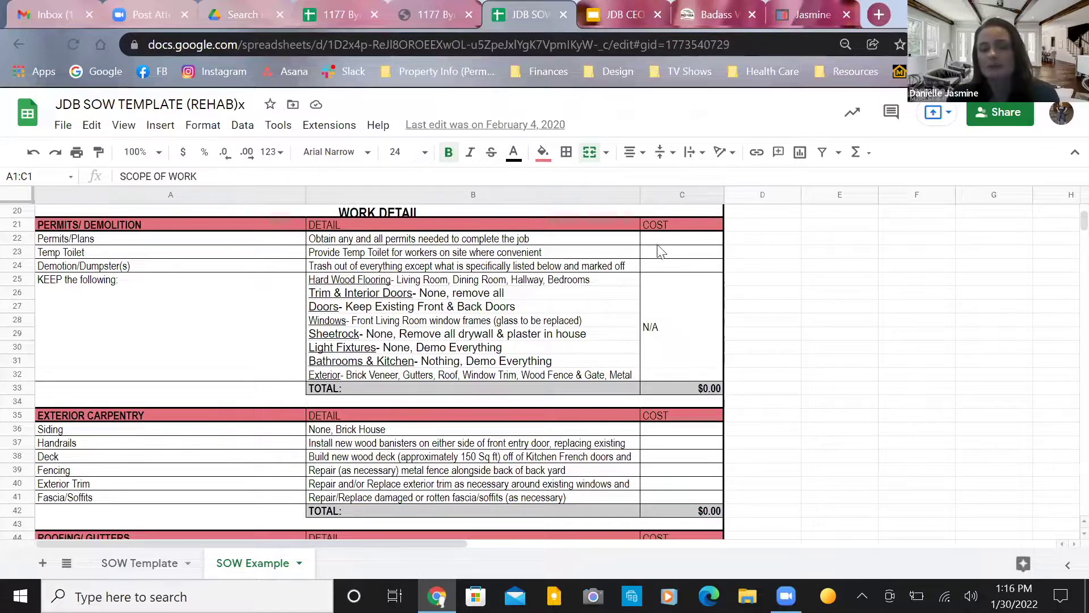
scroll(675, 423, "down", 2)
scroll(674, 423, "down", 2)
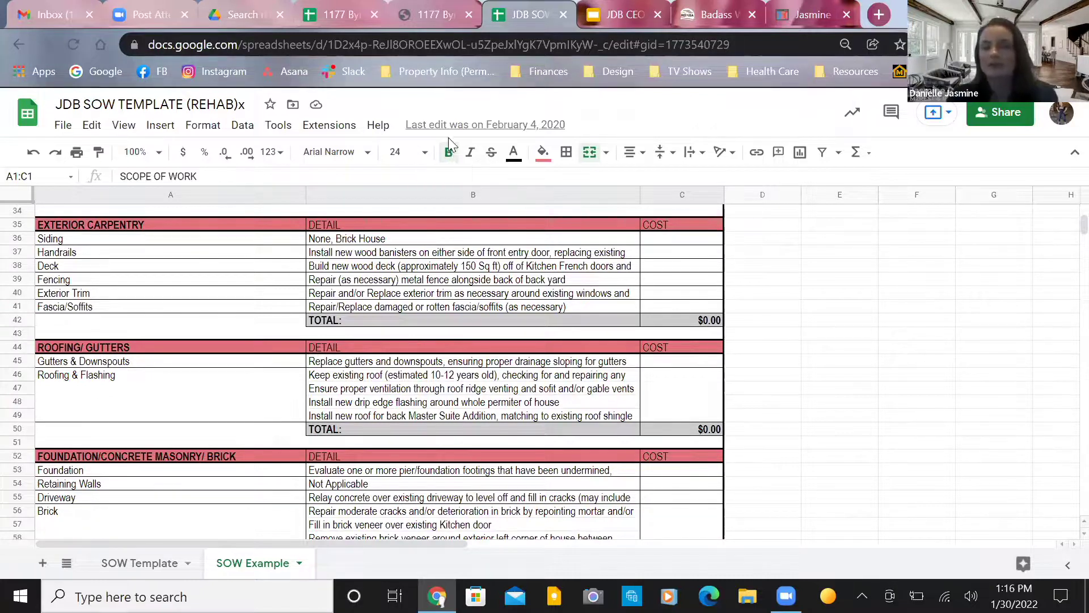
left_click(341, 13)
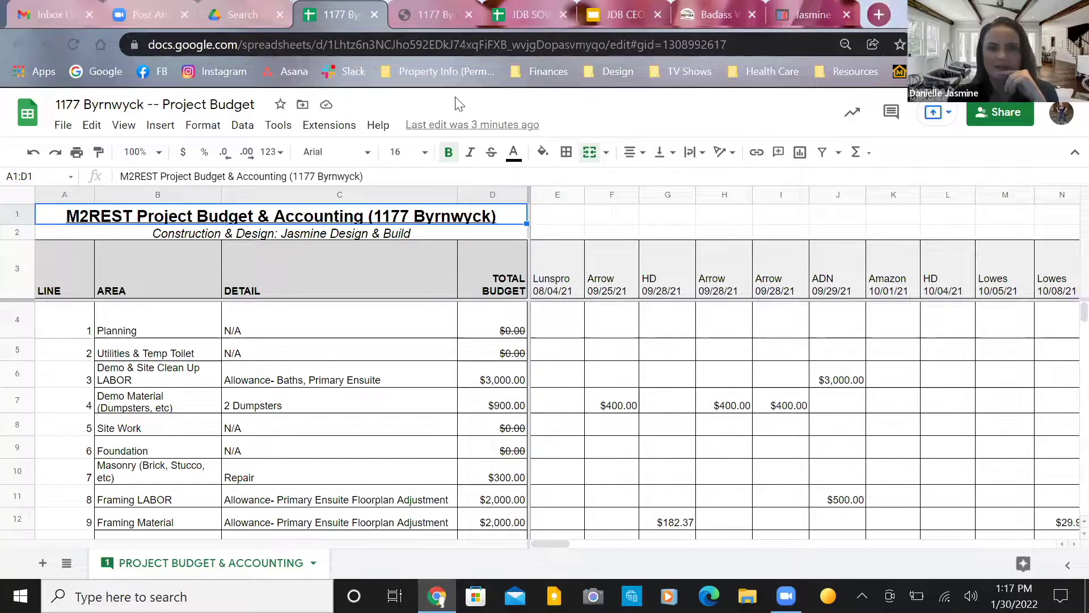
Move through the JDB SOW and JDB CEO Slides tabs to the Google Drive search results.
left_click(524, 11)
left_click(634, 15)
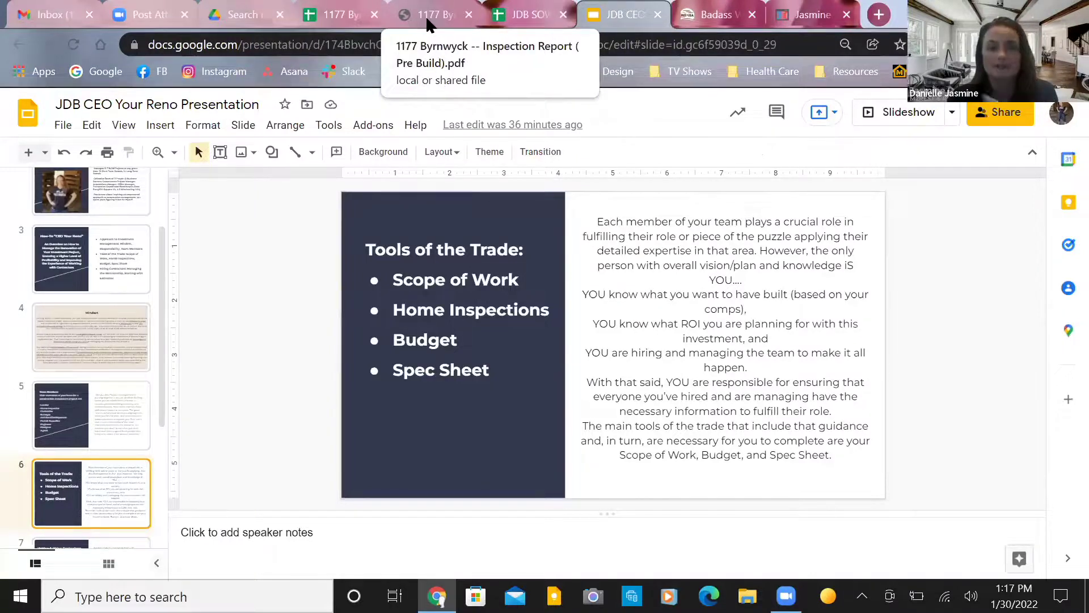
left_click(250, 15)
Search Drive for '1177 spec sheet' and open the 1177 Byrnwyck -- Spec Sheet DRAFT result.
left_click(306, 110)
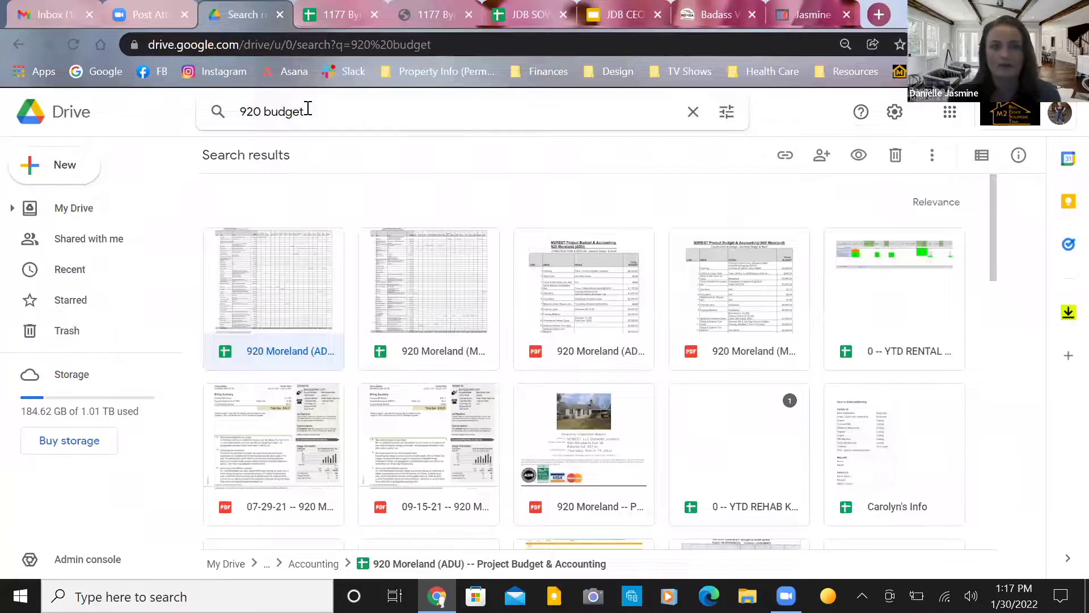
key("BackSpace")
key("BackSpace")
key("BackSpace")
key("BackSpace")
key("BackSpace")
key("BackSpace")
key("BackSpace")
key("BackSpace")
key("BackSpace")
key("BackSpace")
type("1")
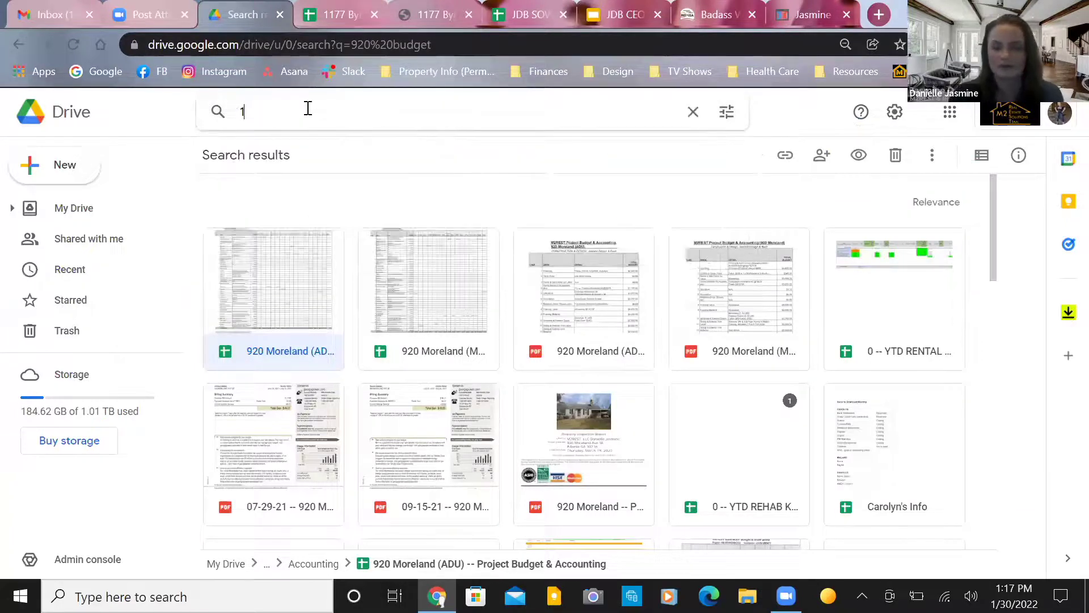
type("177 sp")
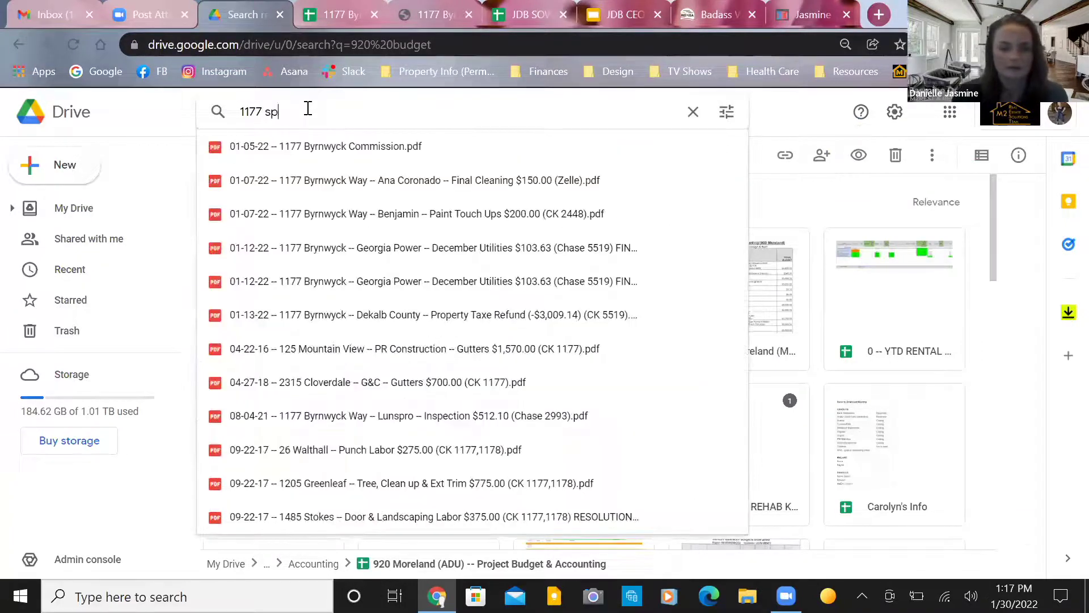
type("ec sheet")
key("Return")
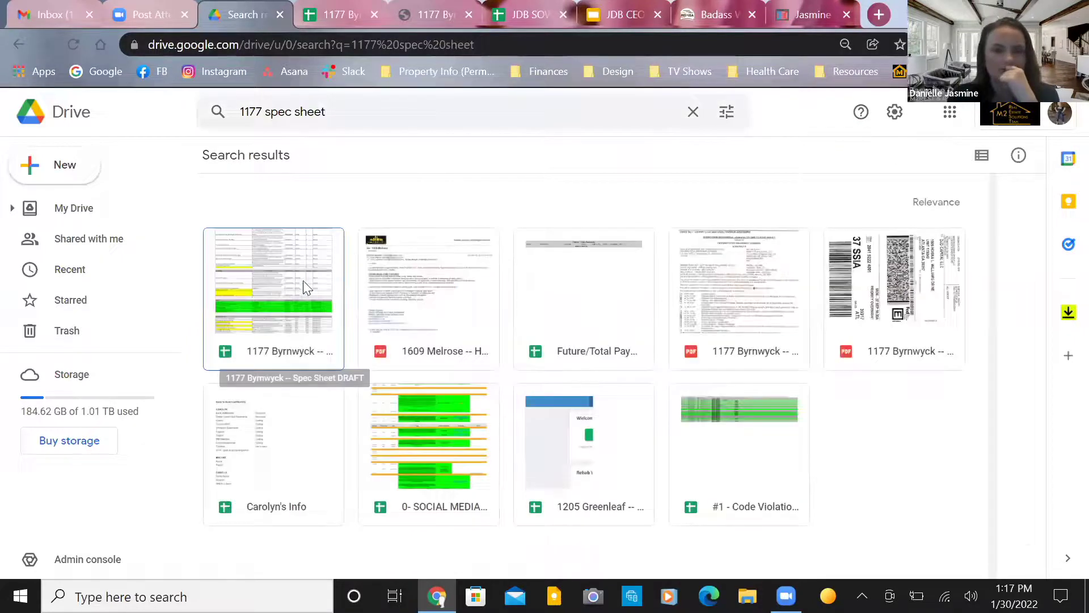
left_click(296, 274)
double_click(295, 277)
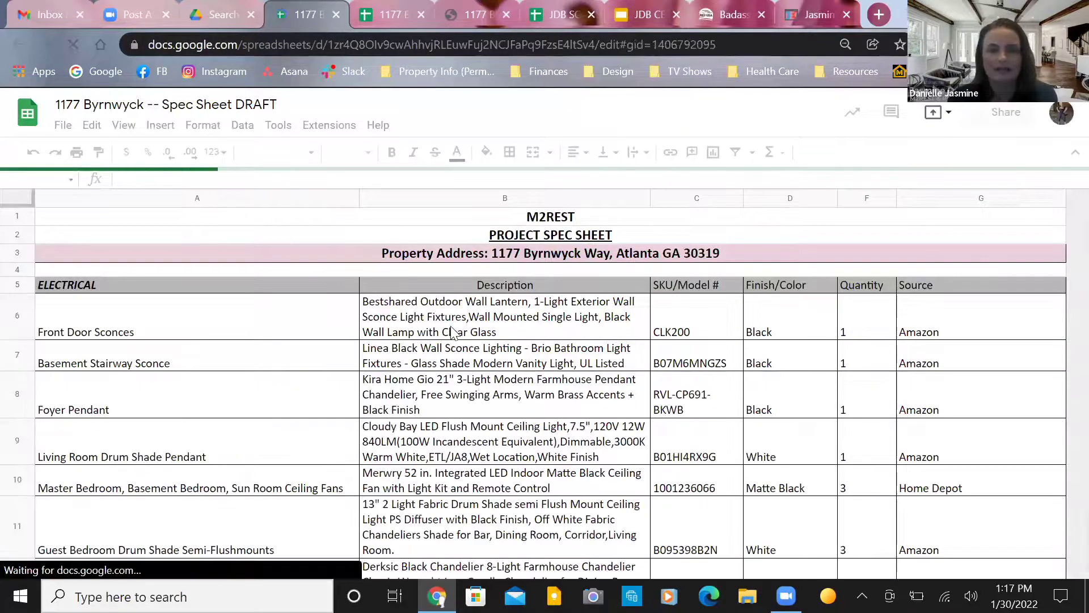
scroll(451, 332, "down", 5)
scroll(445, 329, "down", 5)
scroll(442, 326, "up", 10)
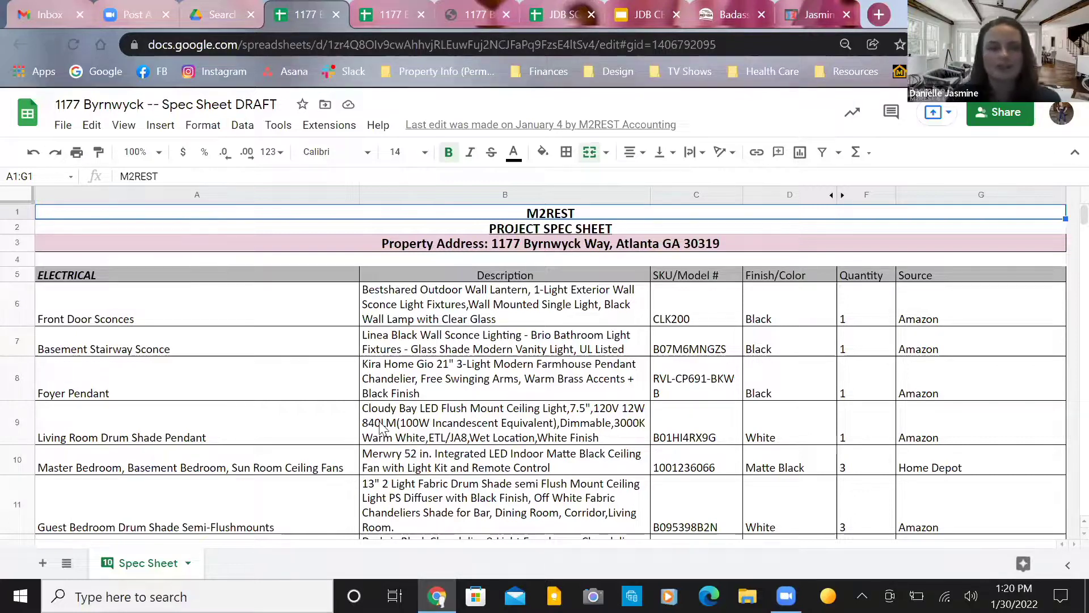
Review the spec sheet's Paint, Flooring, Appliances and Hardware sections.
scroll(267, 366, "down", 1)
scroll(312, 406, "down", 5)
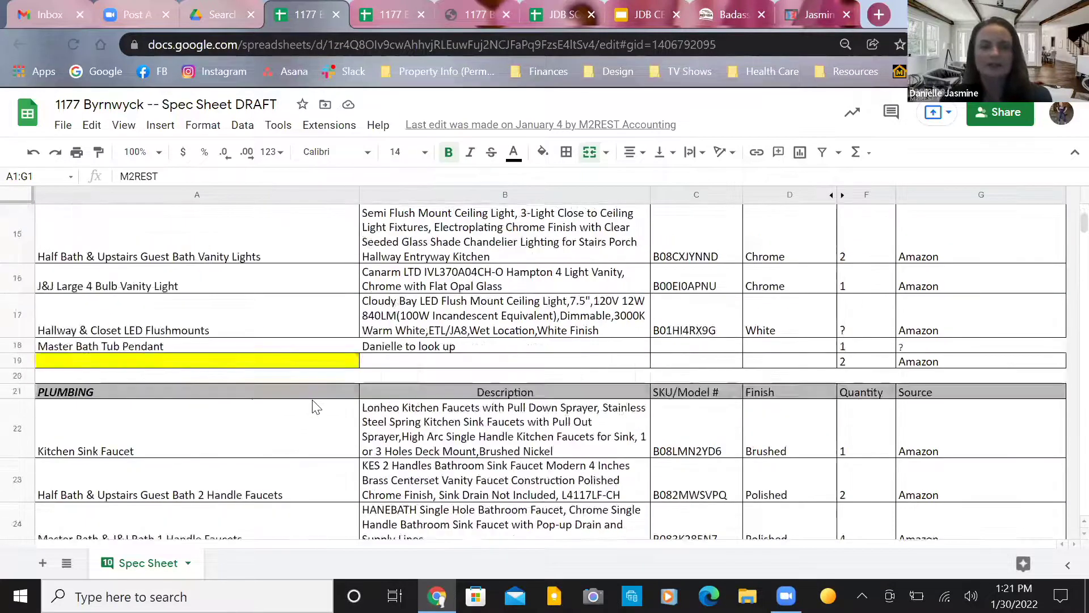
scroll(314, 408, "up", 2)
scroll(316, 407, "up", 3)
scroll(316, 408, "down", 6)
scroll(312, 400, "down", 3)
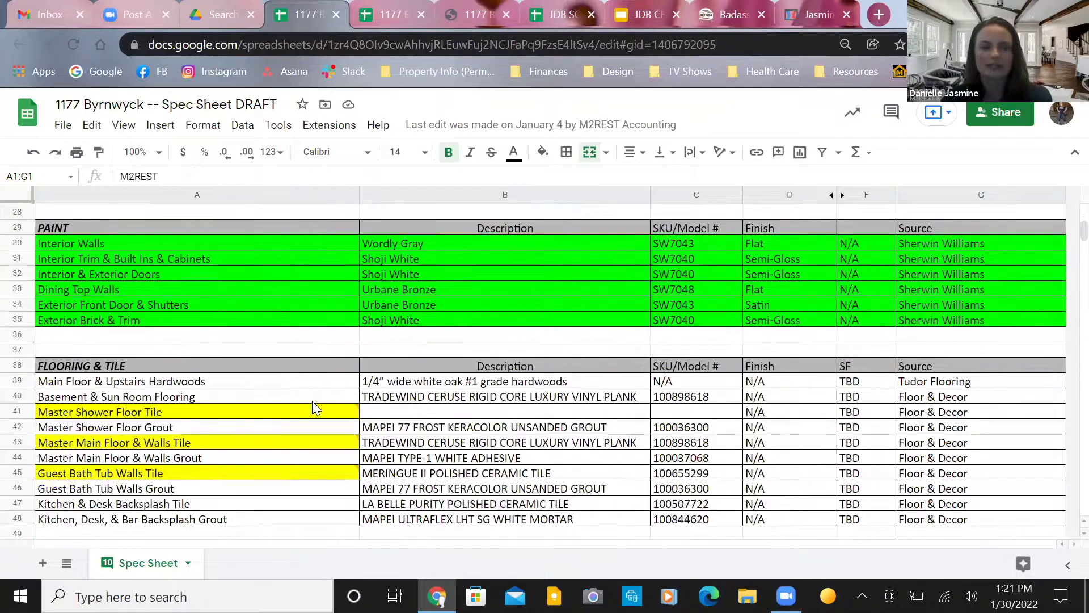
scroll(312, 400, "down", 8)
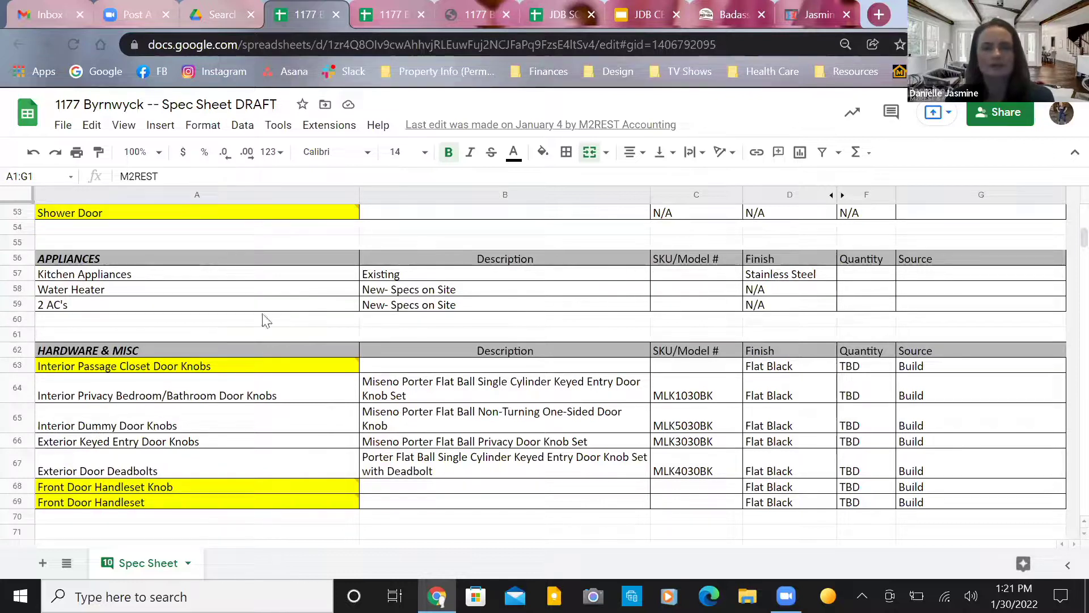
scroll(279, 386, "down", 5)
Return to the top of the spec sheet, then switch back to the renovation presentation slides.
scroll(280, 386, "up", 5)
scroll(282, 389, "up", 4)
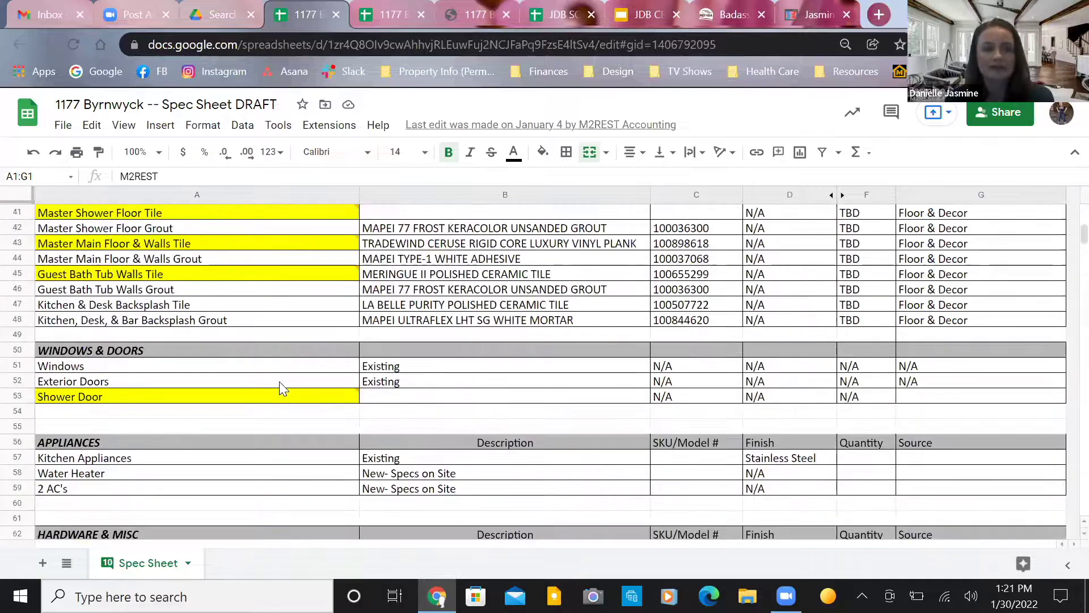
scroll(282, 389, "up", 2)
scroll(281, 388, "up", 12)
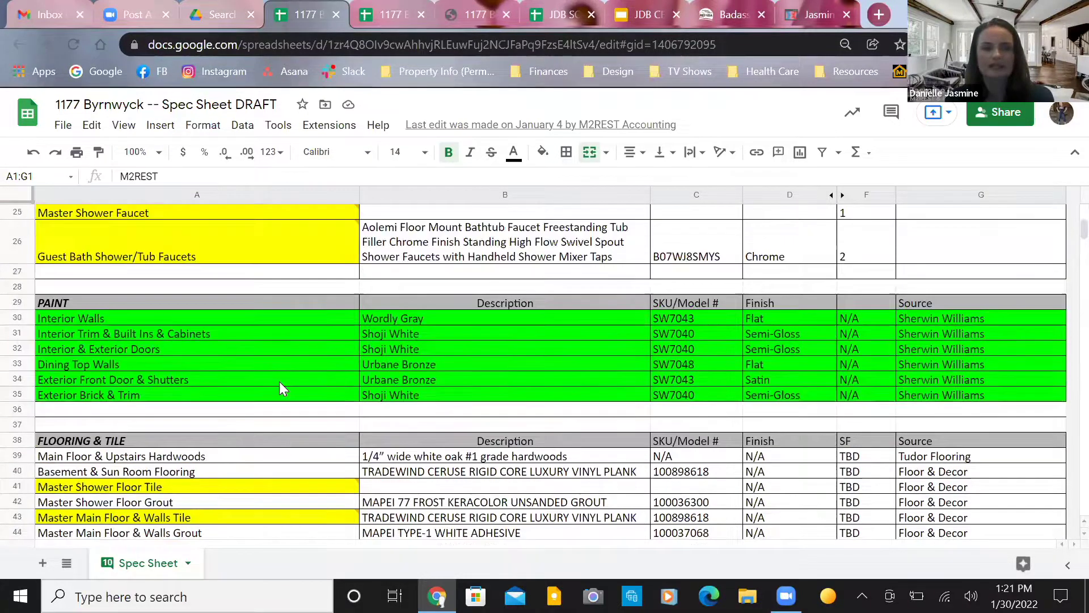
scroll(291, 360, "up", 6)
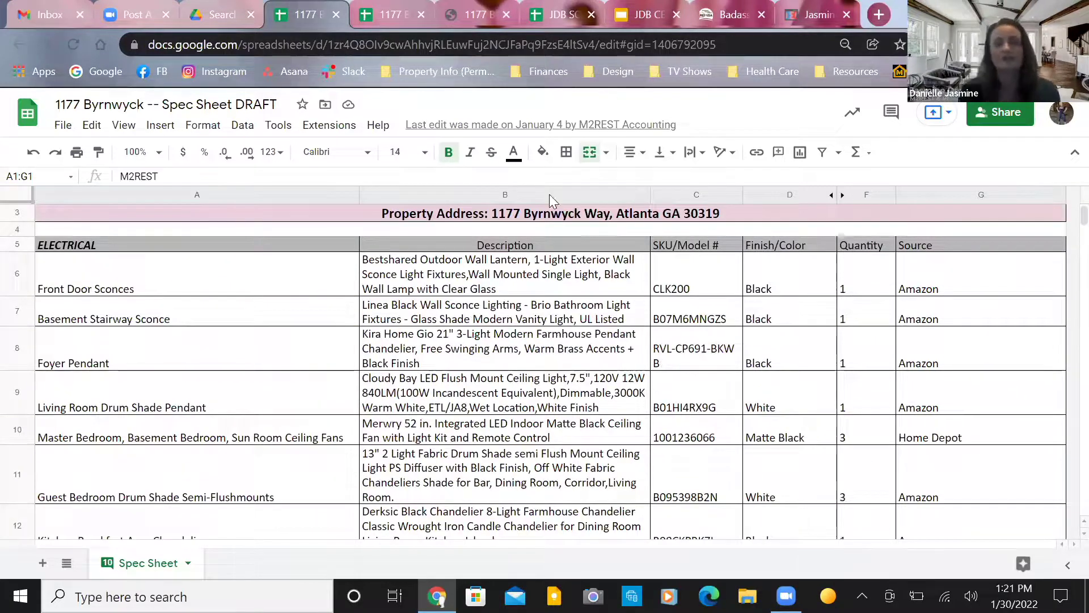
key("ctrl+8")
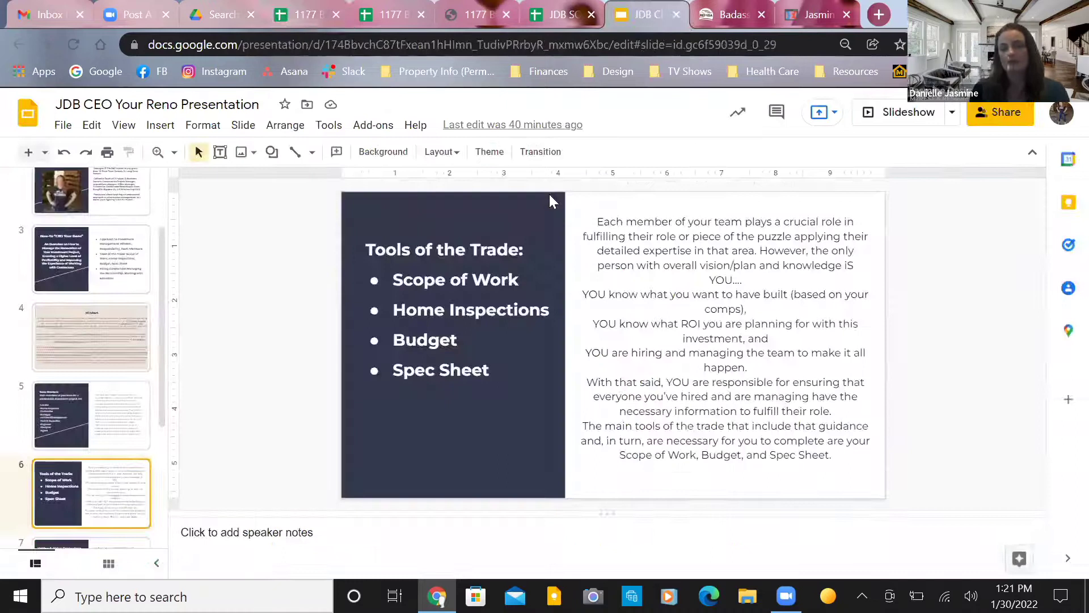